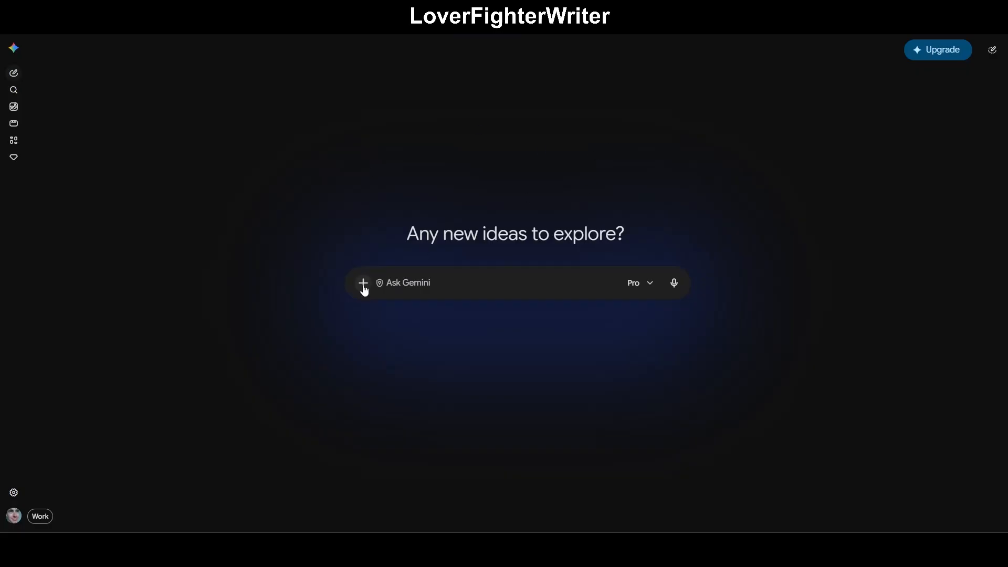
Look at the notebook attachment option for a Gemini prompt and the knowledge file sources for a new Gem.
left_click(363, 284)
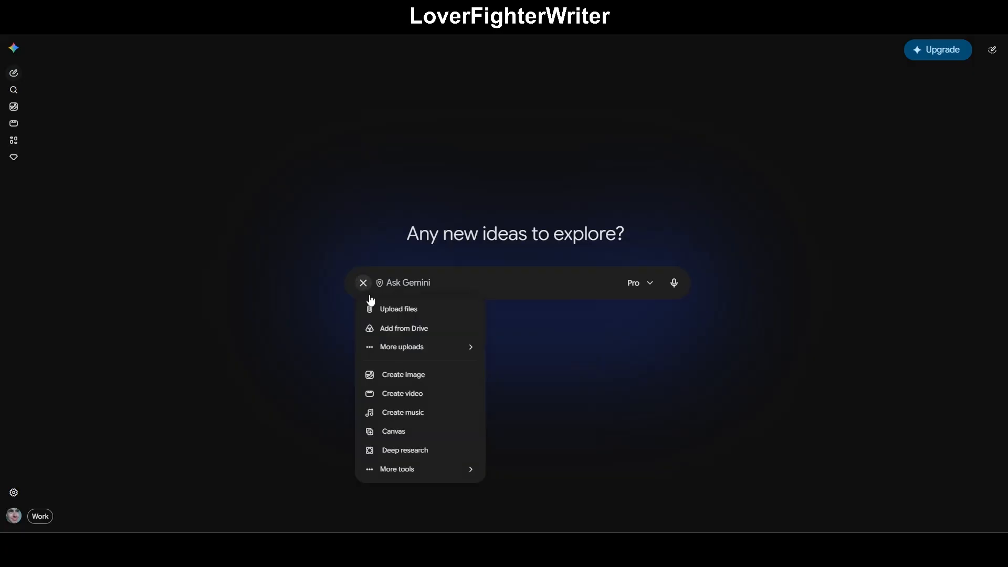
mouse_move(397, 348)
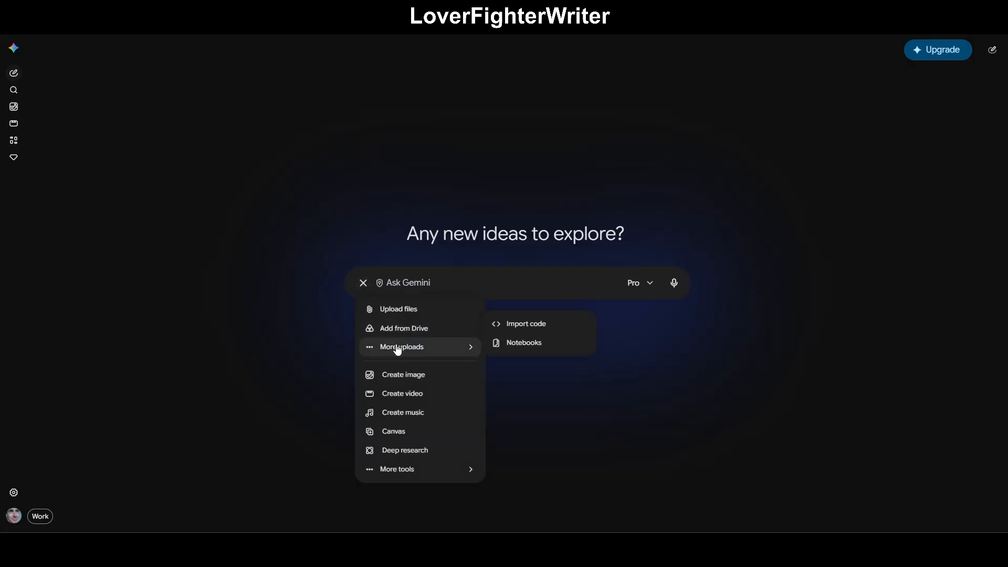
left_click(520, 351)
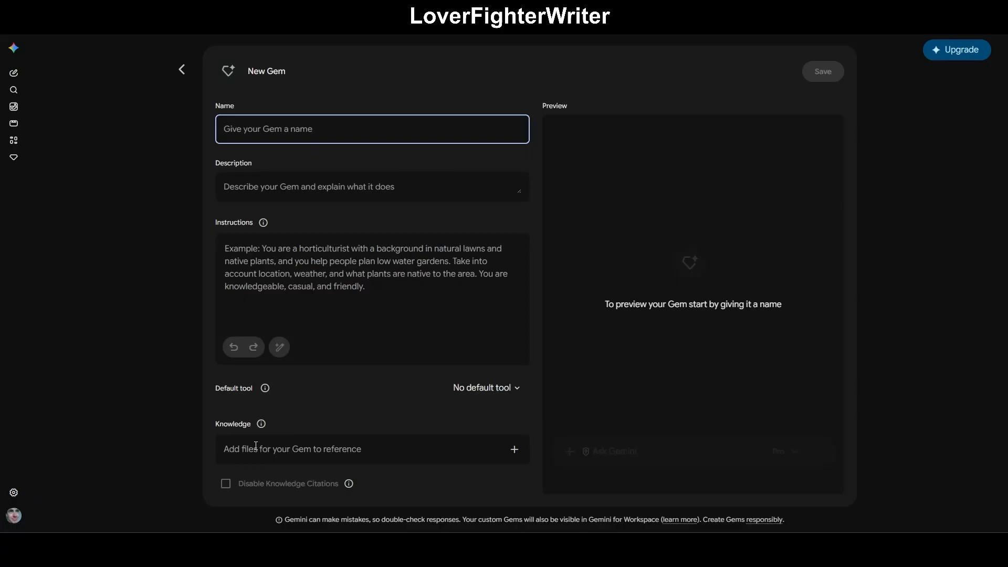
left_click(514, 450)
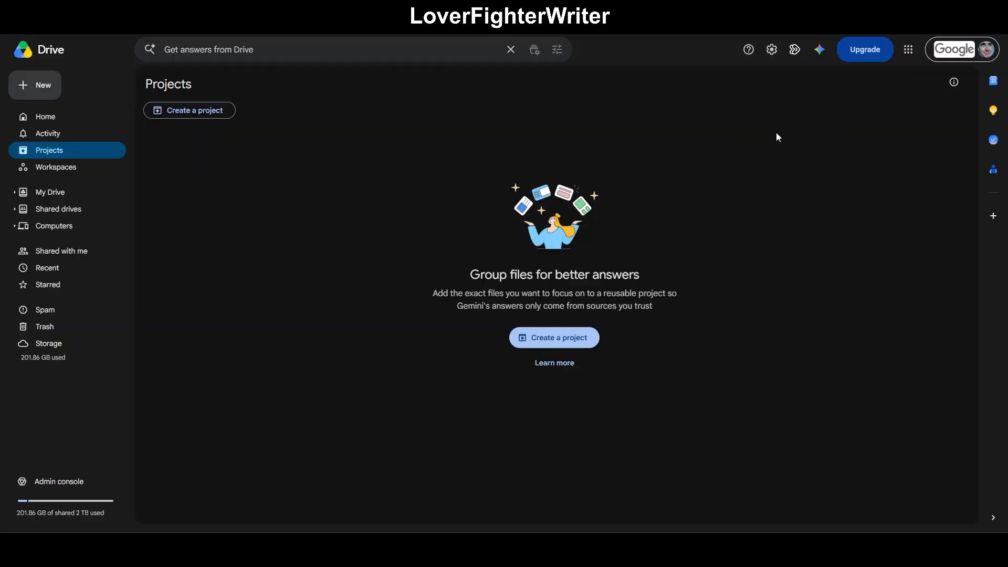
Open NotebookLM from the Google apps in Drive and create a new notebook.
left_click(909, 51)
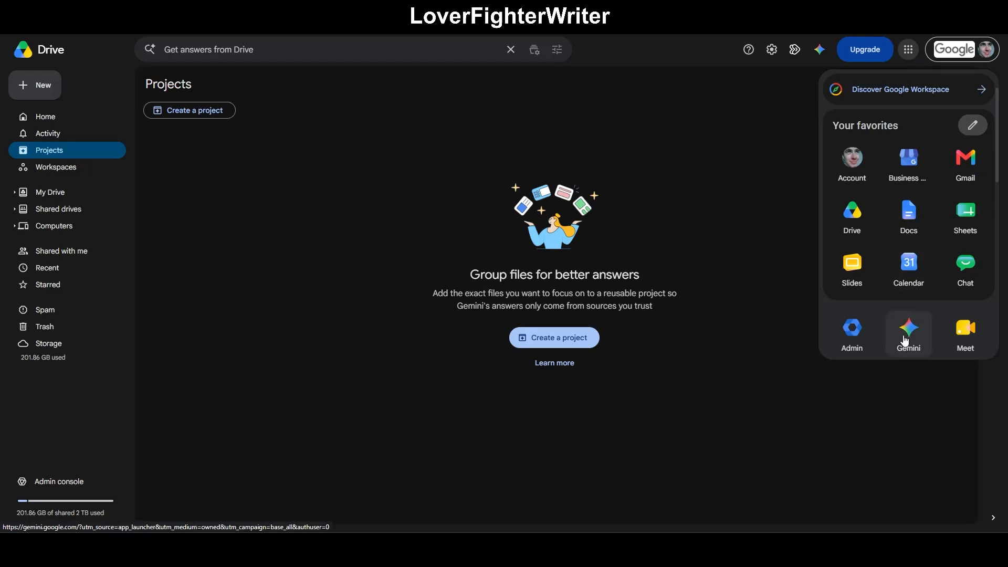
scroll(904, 335, "down", 8)
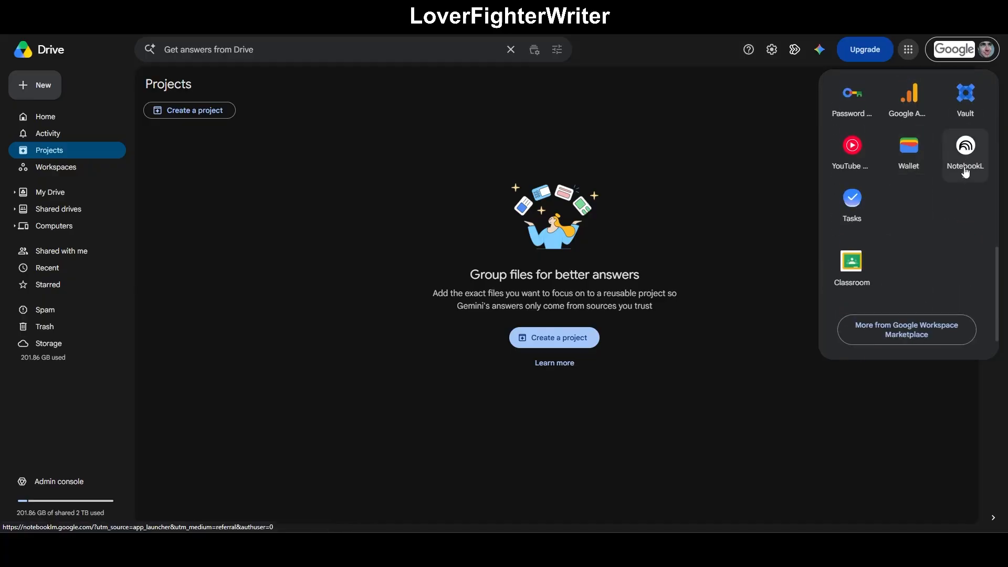
left_click(966, 172)
left_click(768, 156)
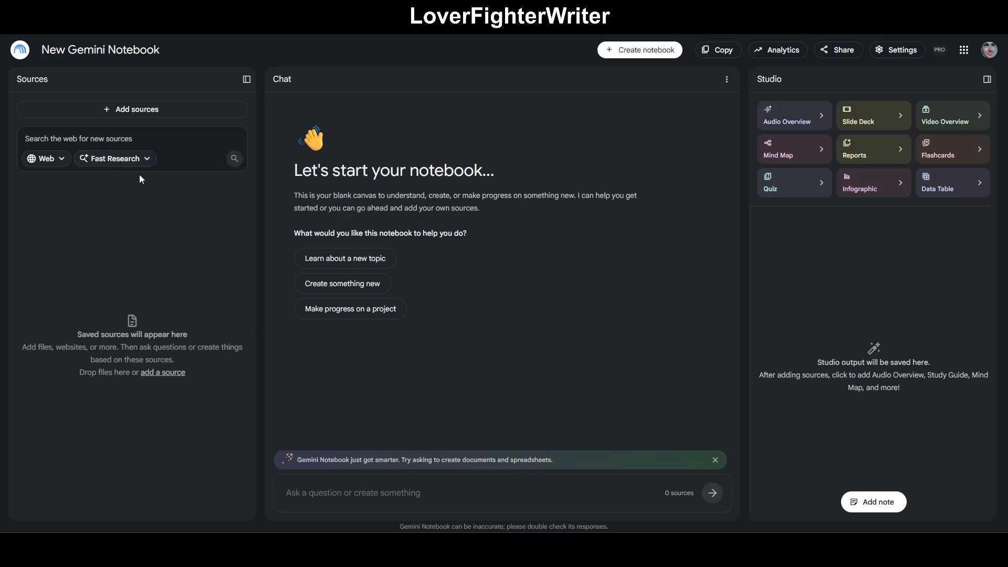
Check the research depth choices and the Web and Drive search options for adding notebook sources.
left_click(142, 160)
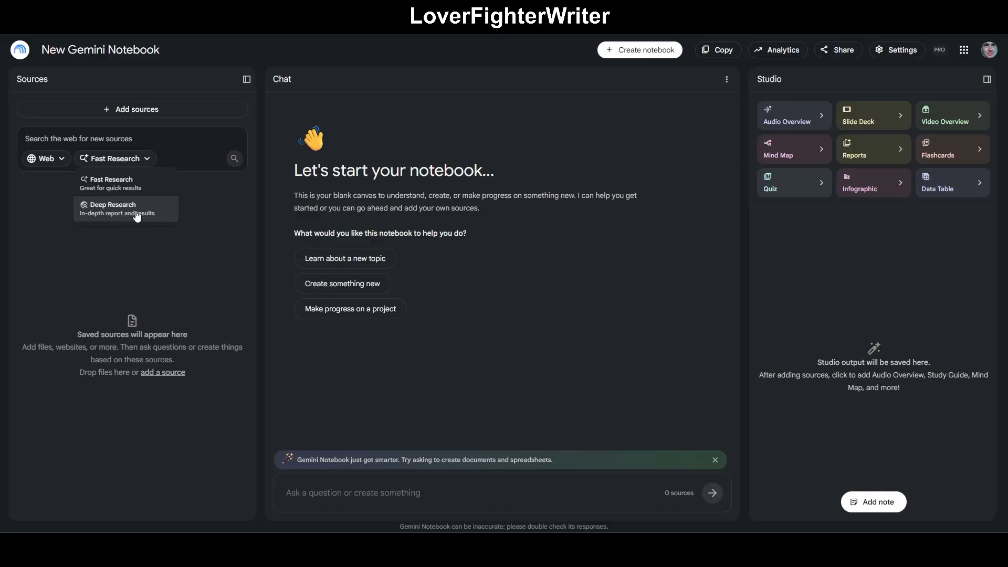
left_click(147, 159)
left_click(162, 108)
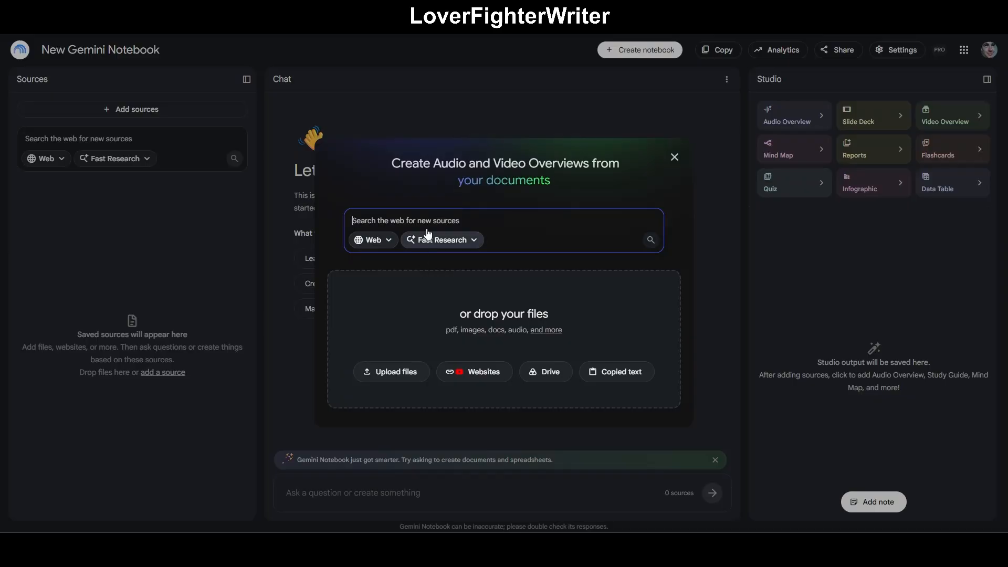
left_click(392, 239)
left_click(450, 220)
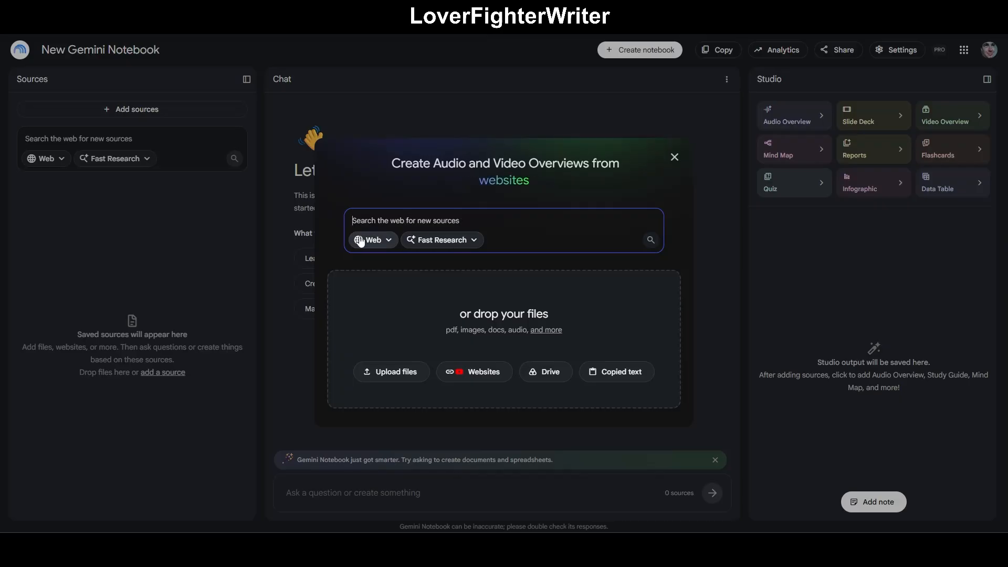
left_click(380, 244)
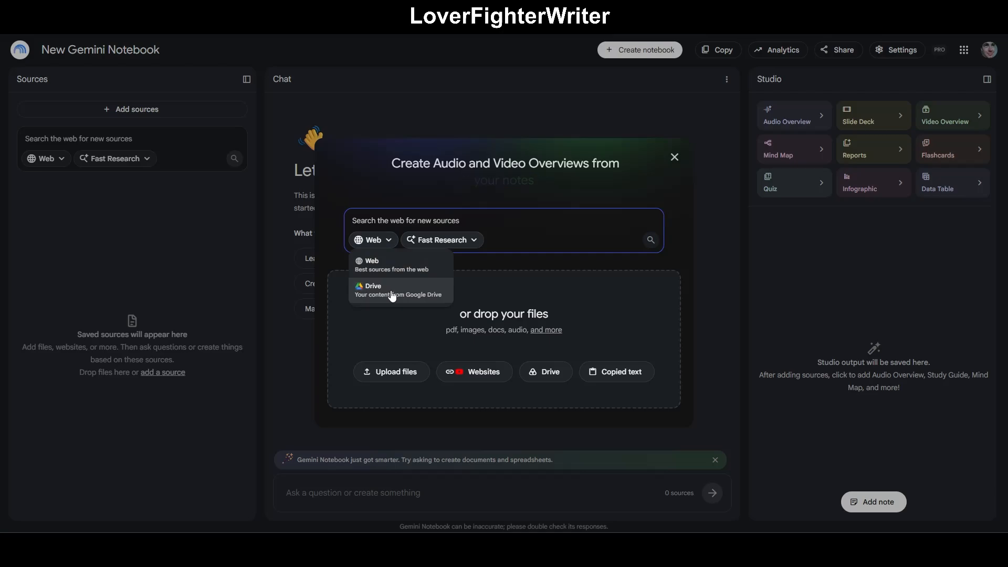
Search the web with Fast Research for "copywriting beginner to pro" and import the selected sources into the notebook.
left_click(419, 223)
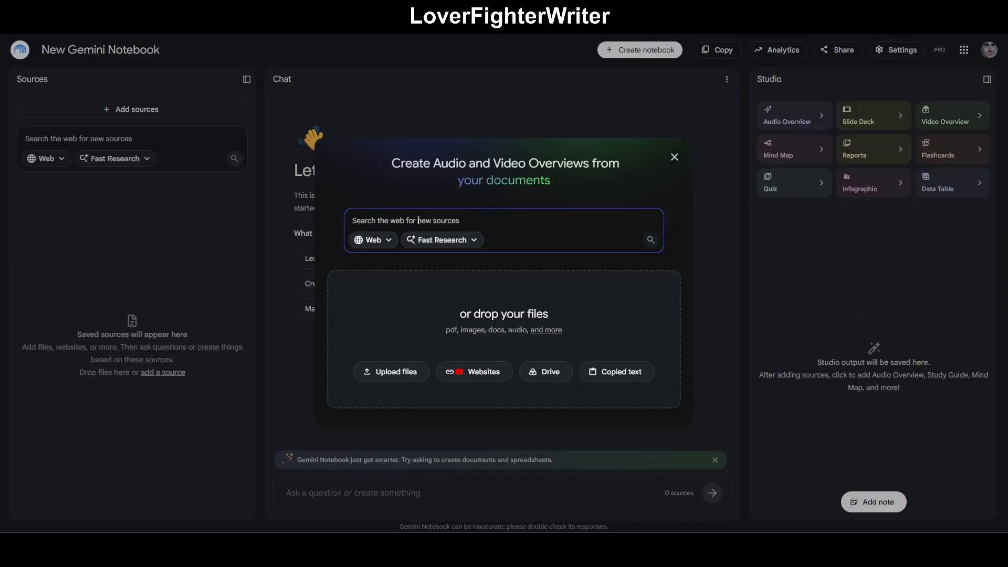
type("copywriting begi")
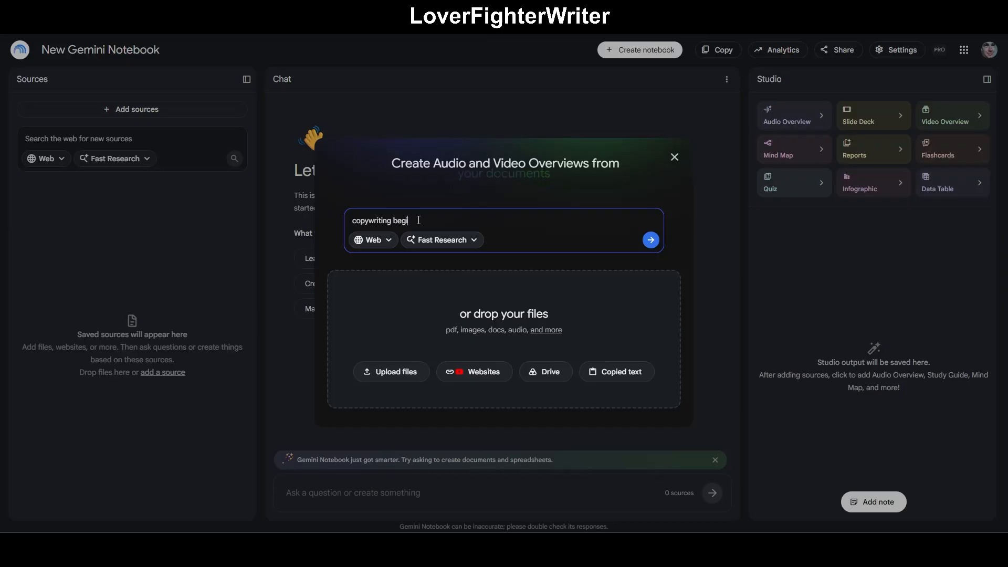
type("nner to pro")
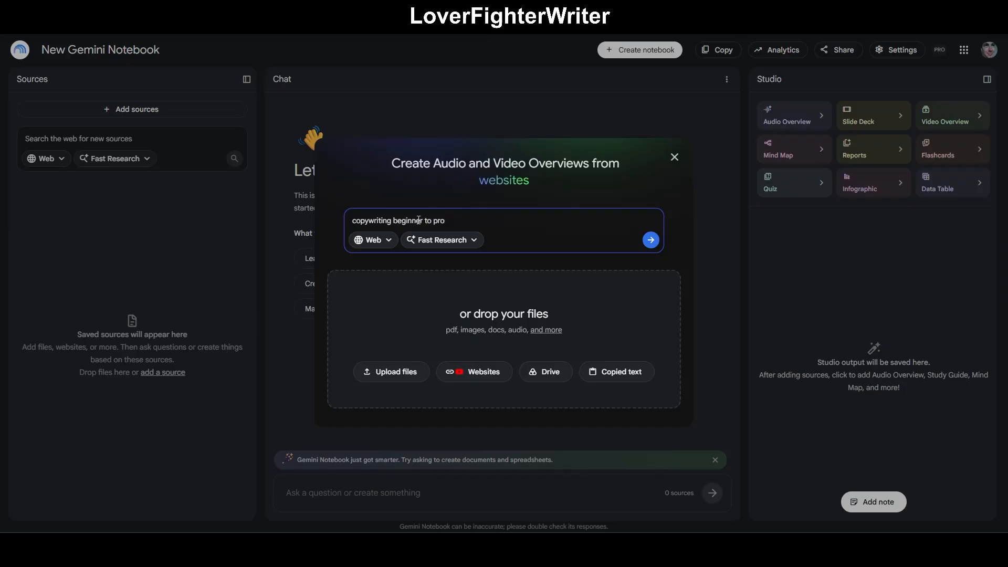
key("Return")
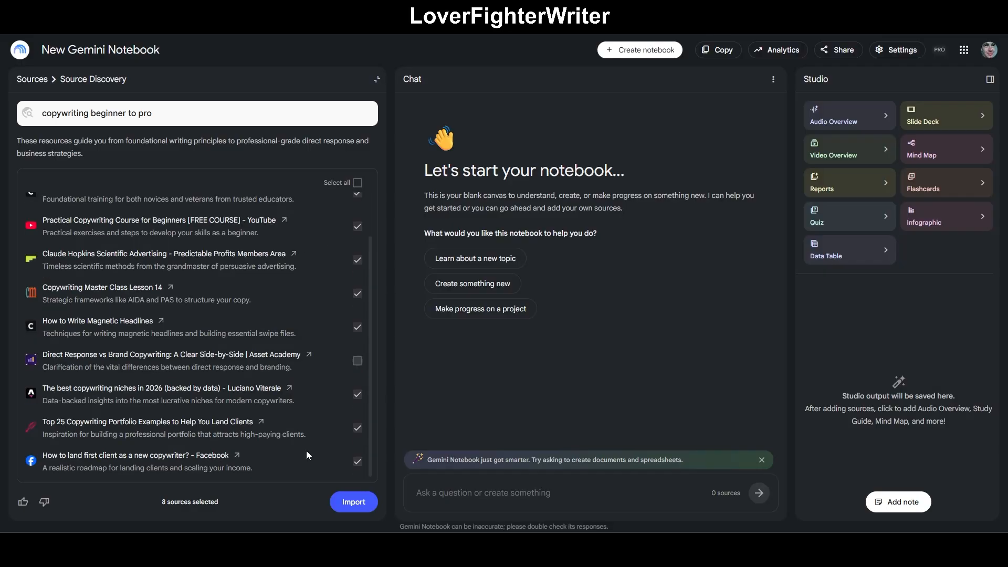
left_click(354, 503)
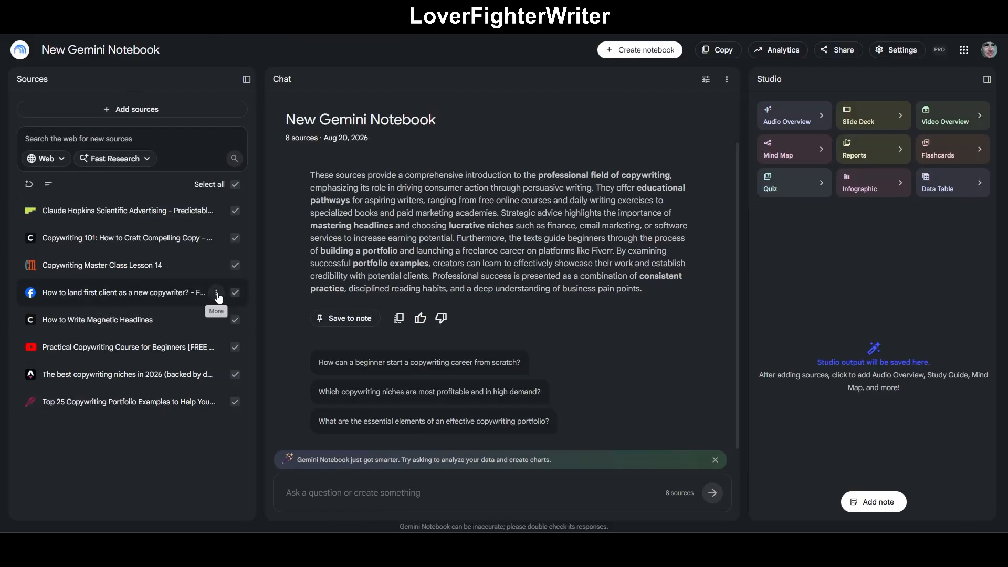
Remove the Facebook source "How to land first client as a new copywriter?" from the notebook.
left_click(216, 293)
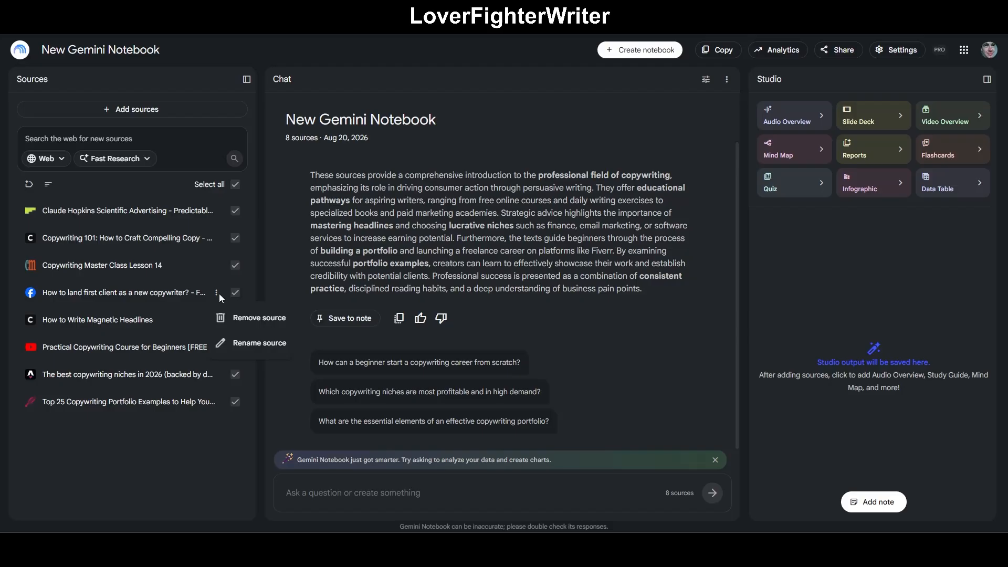
left_click(252, 317)
left_click(608, 318)
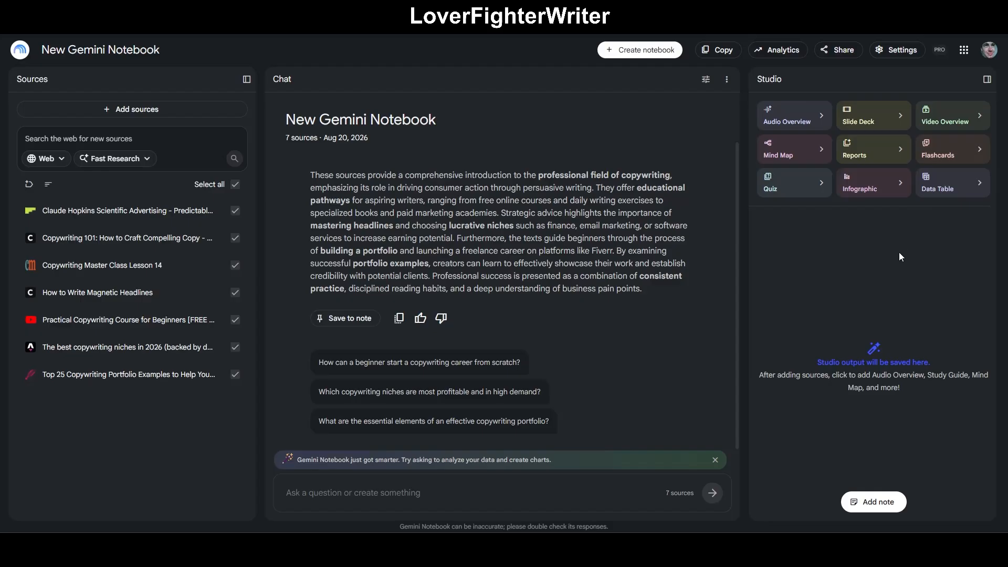
left_click(868, 160)
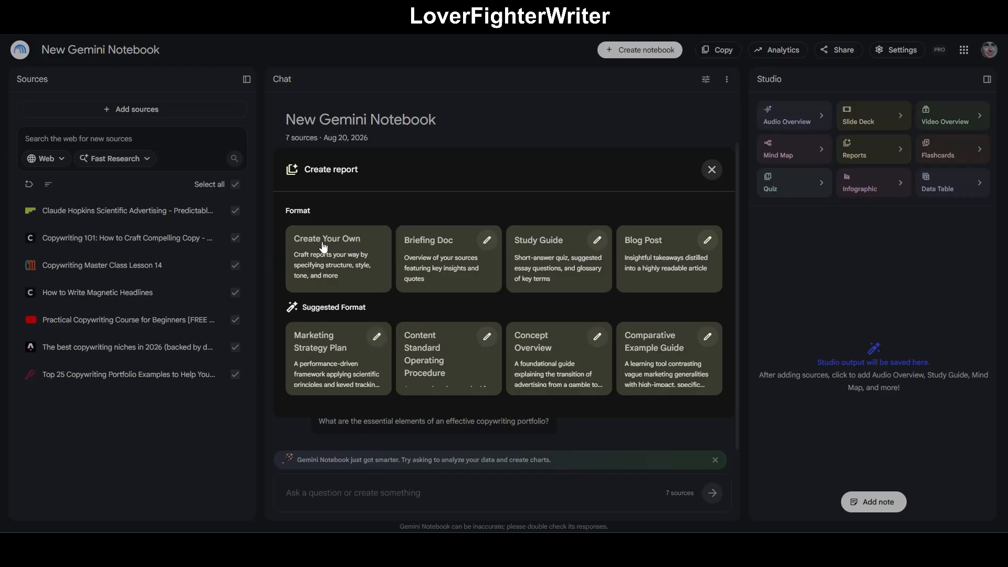
left_click(342, 259)
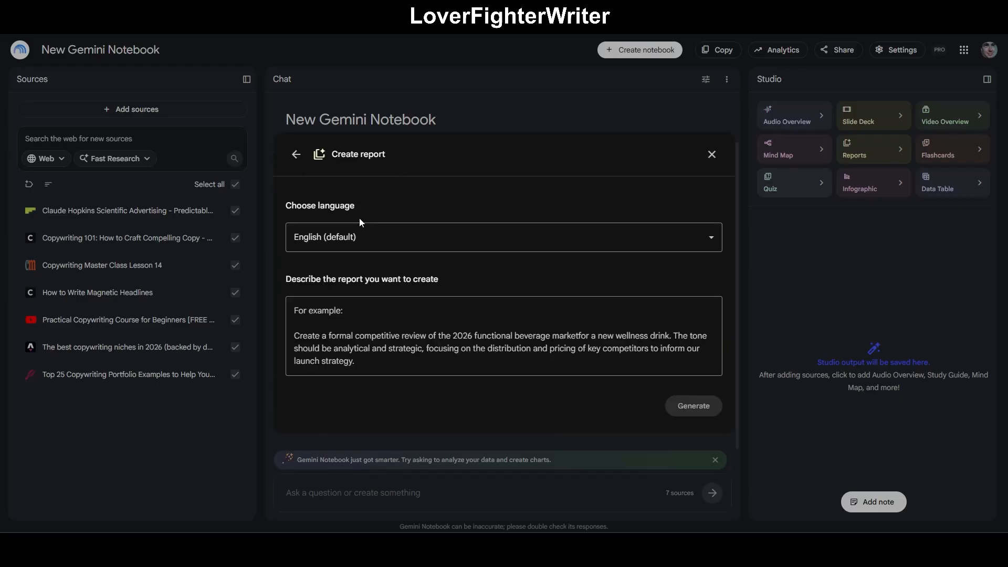
left_click(332, 318)
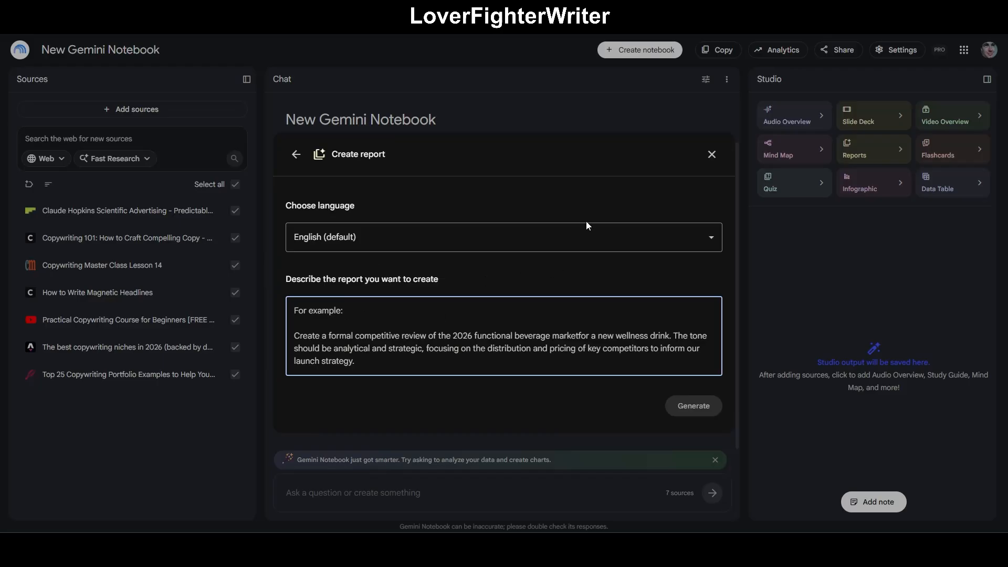
left_click(705, 161)
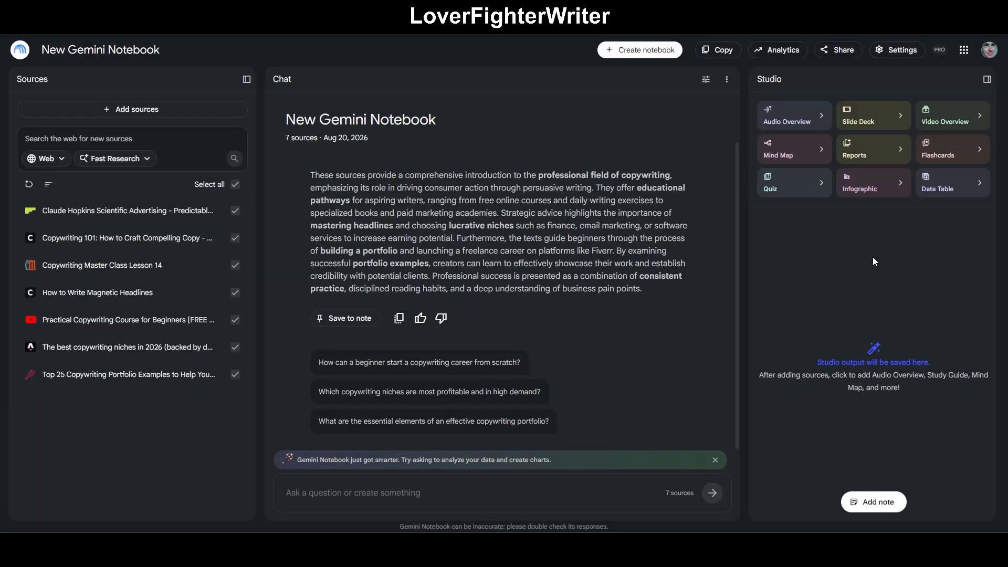
Generate a short Detailed Deck: "Create a 3 month action plan to start making money as a direct response copywriter by running ads to my own digital products".
left_click(861, 116)
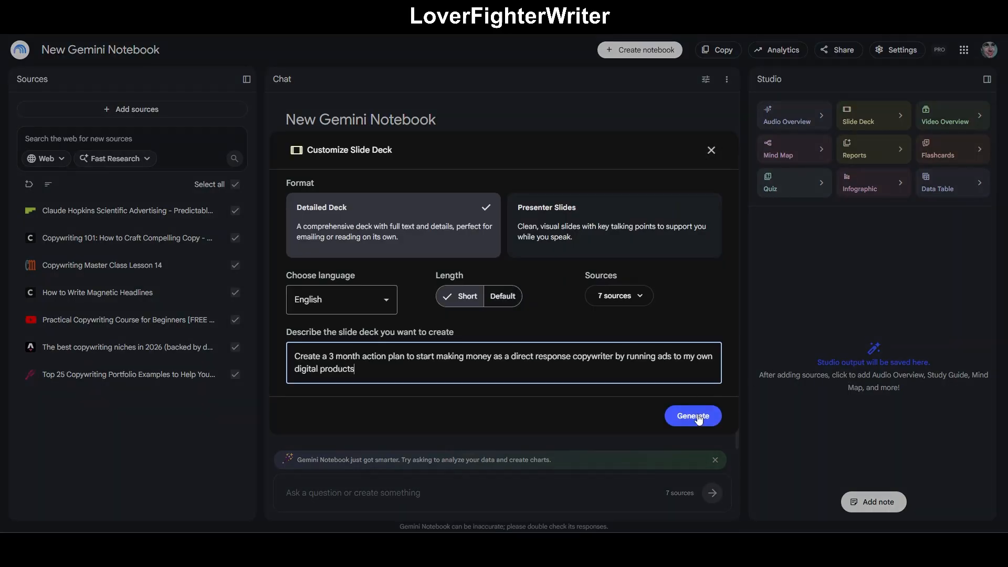
left_click(701, 421)
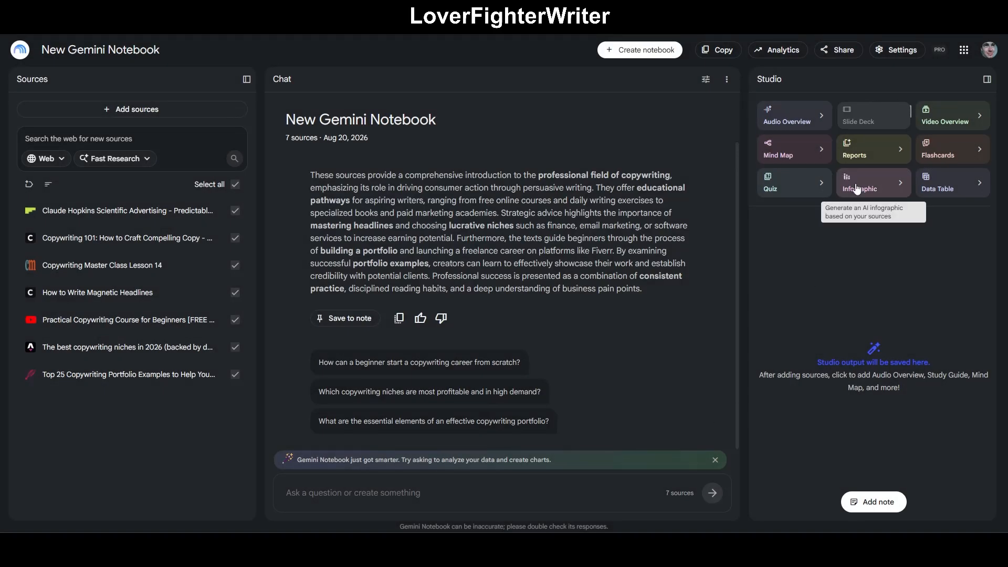
Generate a custom report: "Create a 3 month action plan to start making money as a direct response copywriter by running ads to my own digital products".
left_click(851, 160)
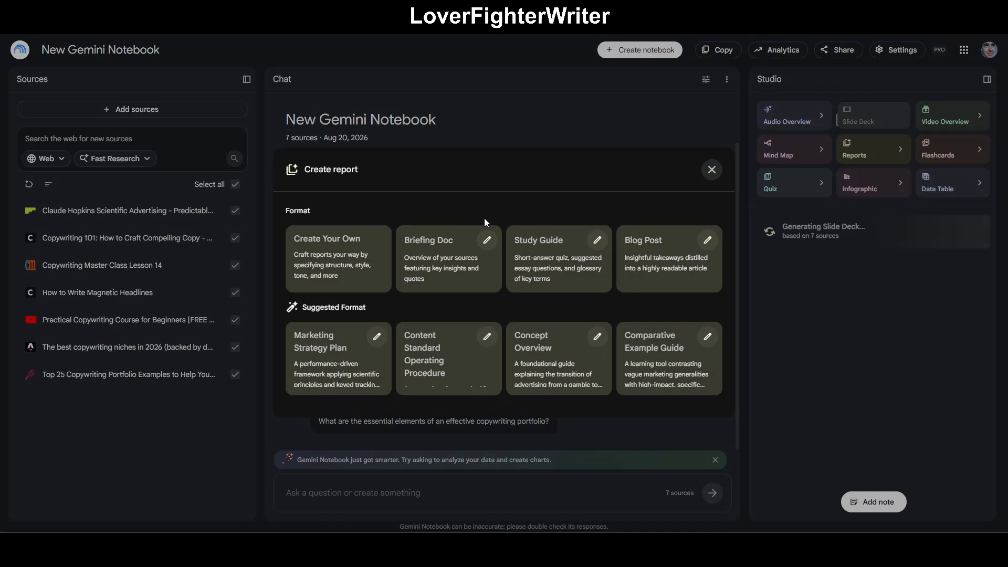
left_click(310, 254)
left_click(308, 335)
type("Create a 3 month action plan to start making money as a direct response copywriter by running ads to my own digital products")
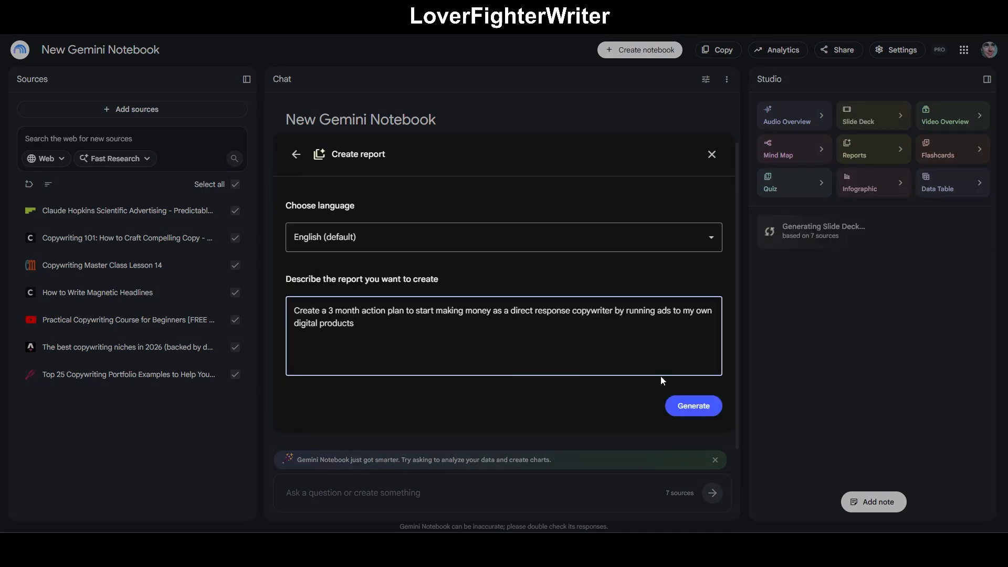
left_click(692, 406)
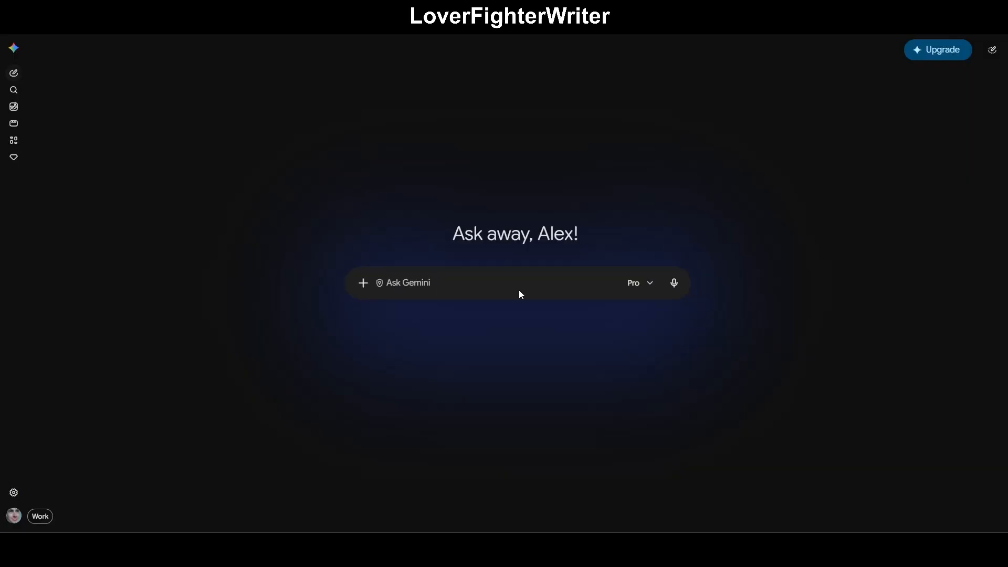
Switch to Gemini and set the model for the new chat to 3.6 Flash.
left_click(632, 290)
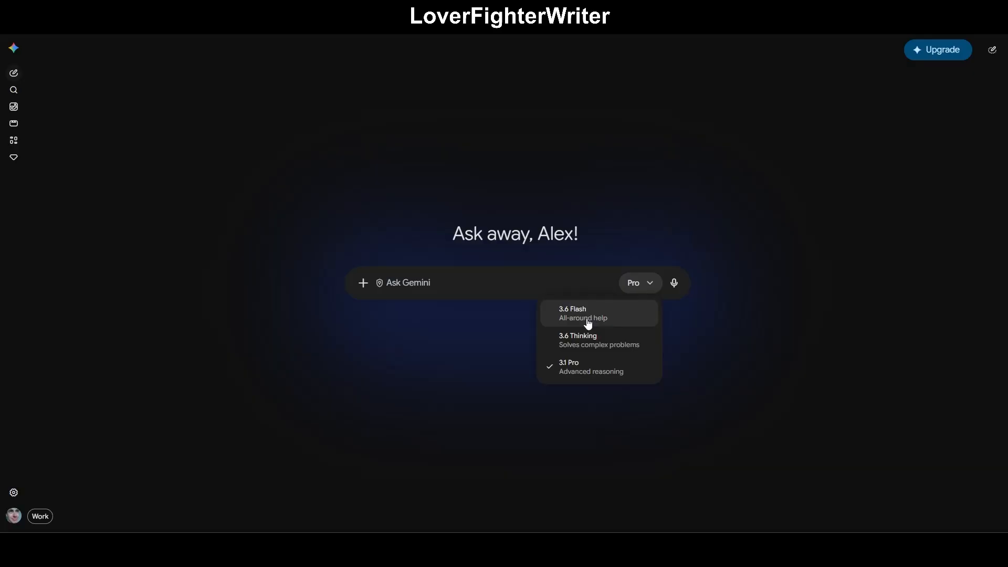
left_click(561, 323)
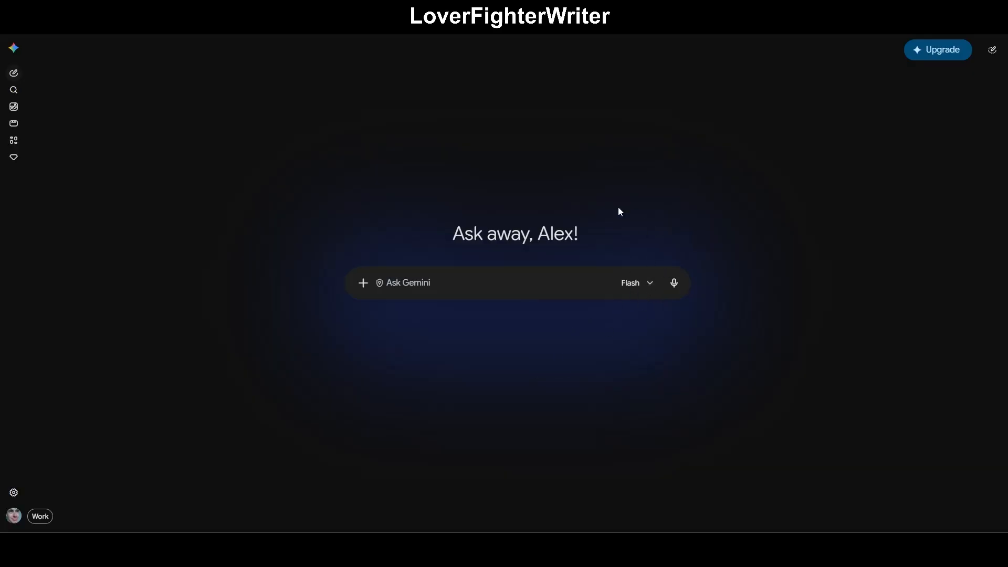
left_click(467, 277)
Attach the notebook "New Gemini Notebook" to the Gemini prompt.
left_click(364, 283)
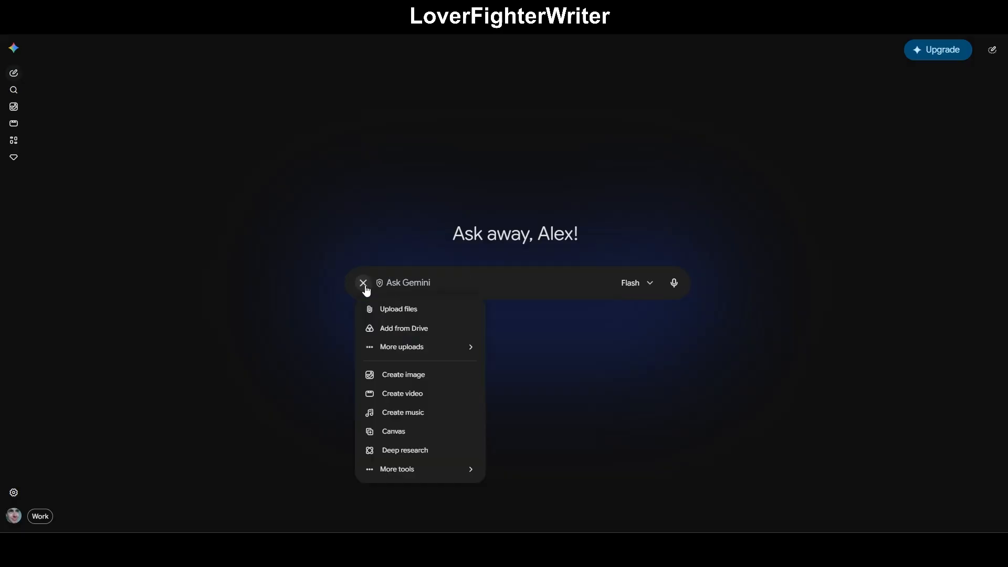
mouse_move(405, 347)
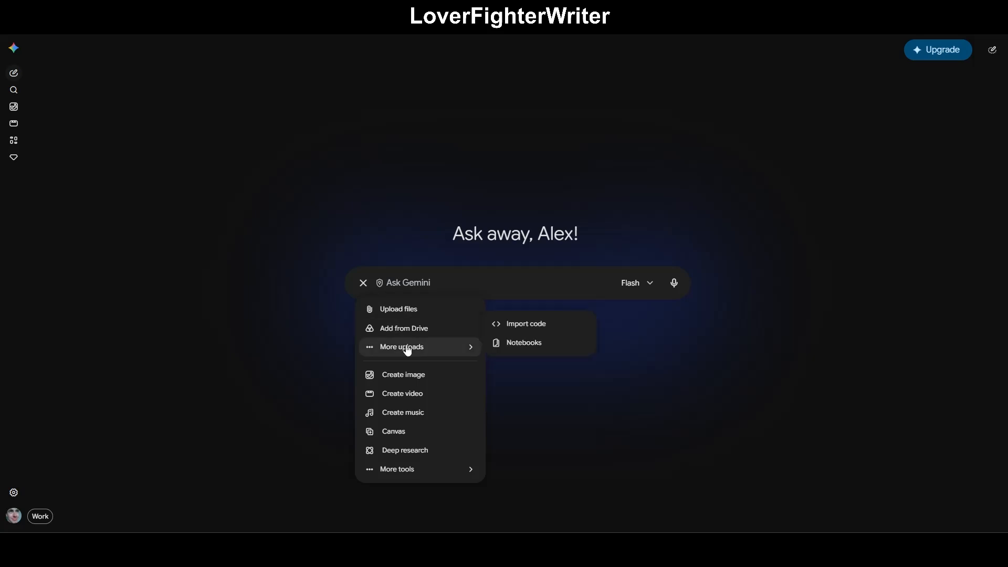
left_click(522, 355)
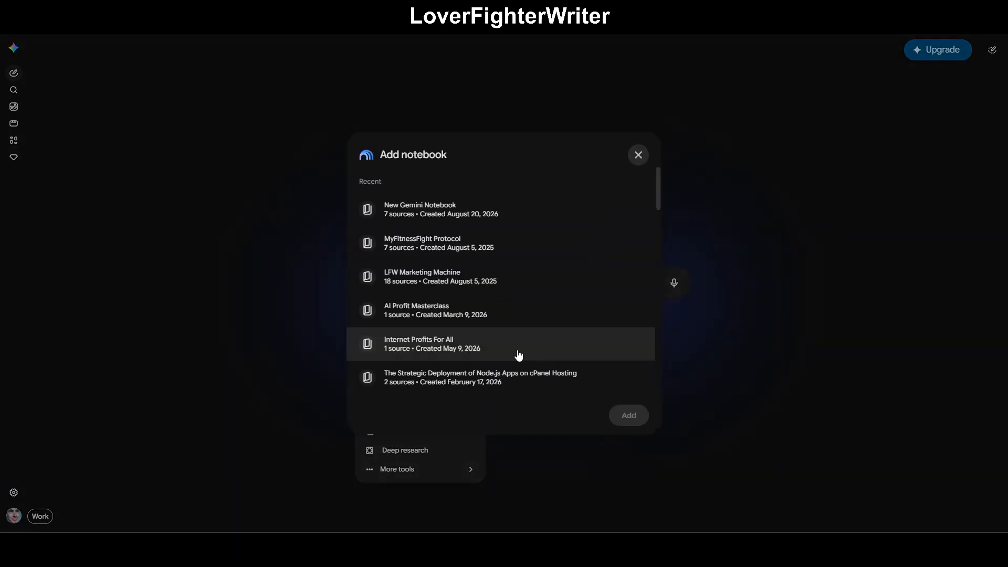
left_click(450, 204)
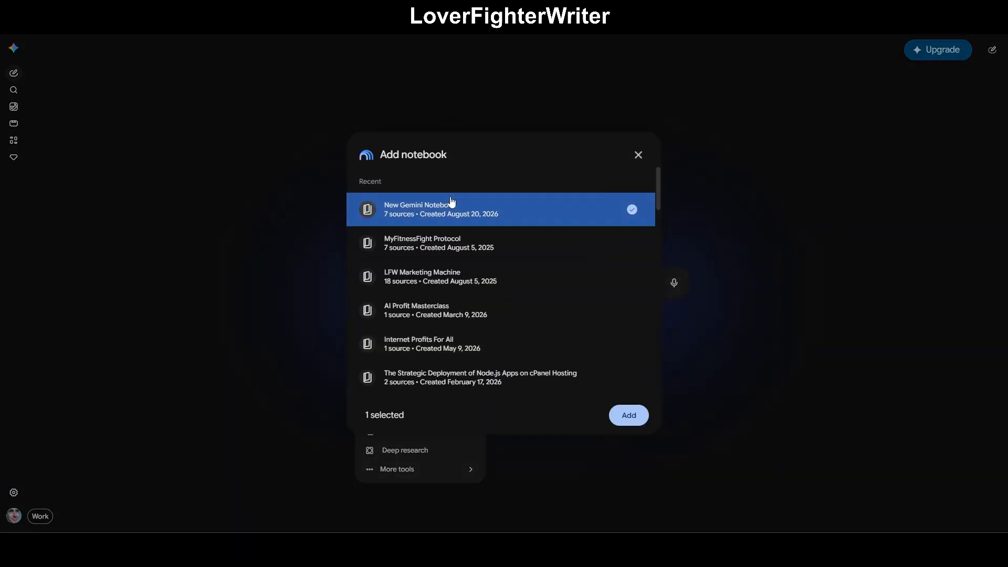
left_click(630, 416)
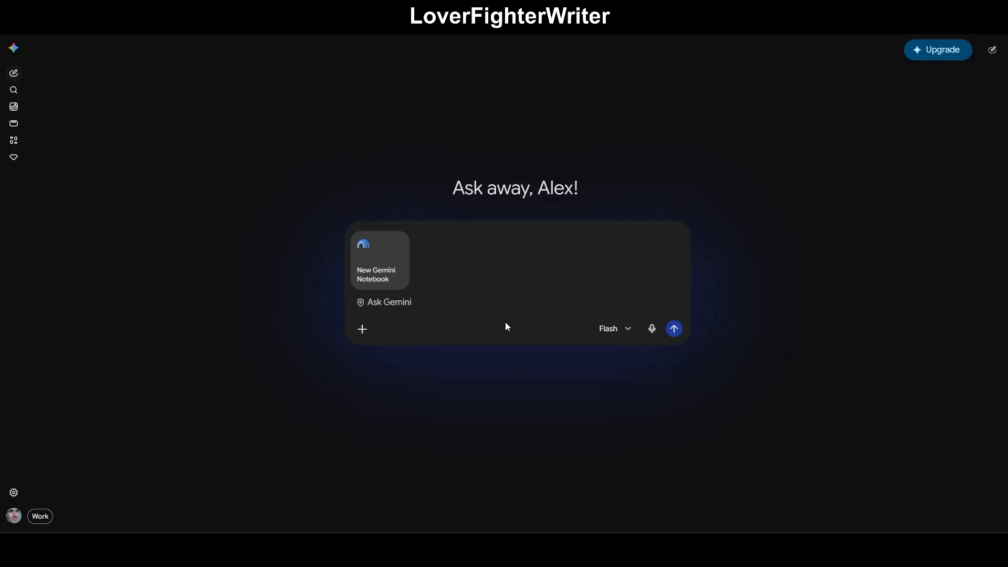
Enter the prompt "Create a 3 month action plan to start making money as a direct response copywriter by running ads to my own digital products".
type("Create a 3 month action plan to start making money as a direct response copywriter by running ads to my own digital products")
key("ctrl+a")
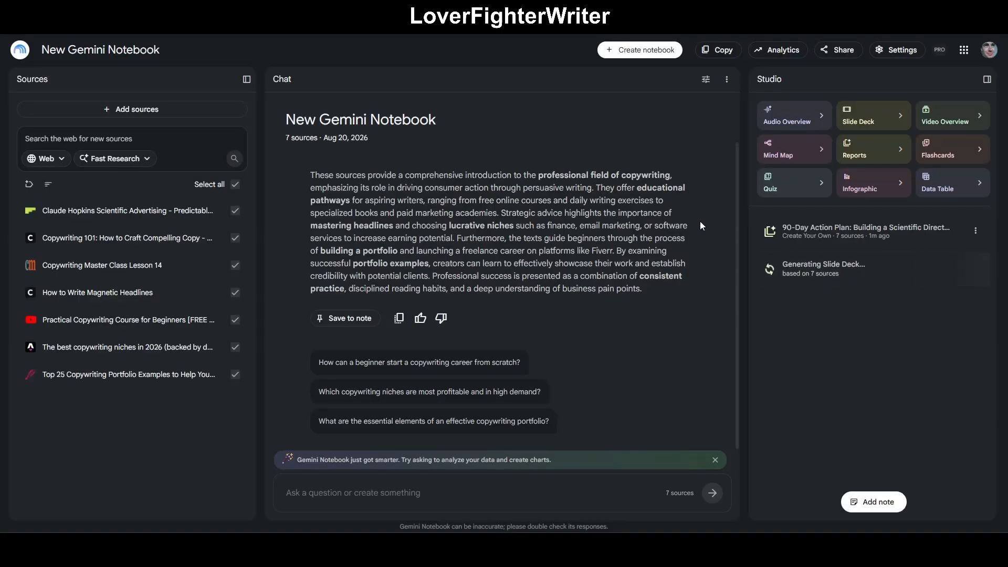
Open the 90-Day Action Plan report in the notebook, read through it and check its copy and export options.
left_click(869, 229)
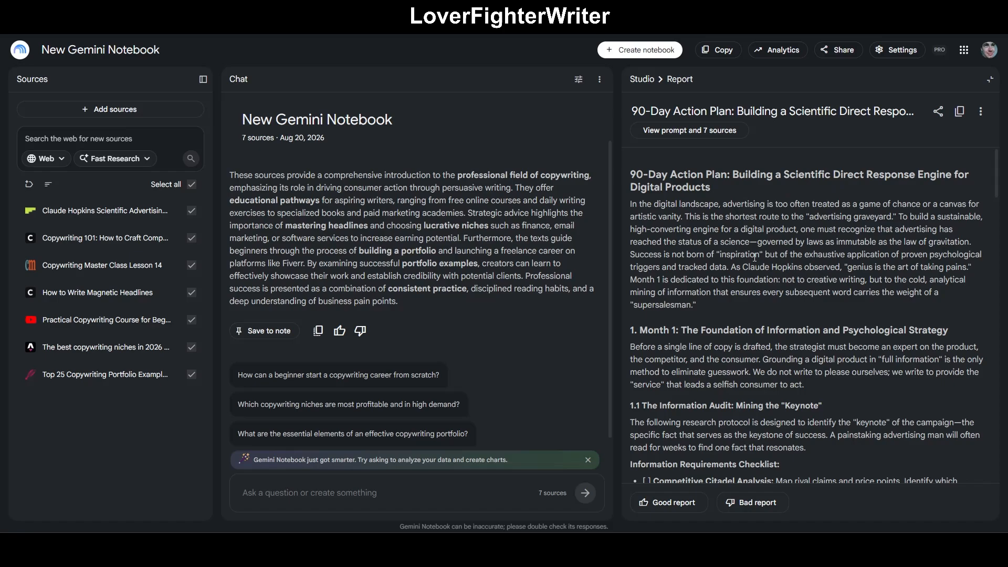
scroll(755, 258, "down", 16)
scroll(758, 257, "up", 17)
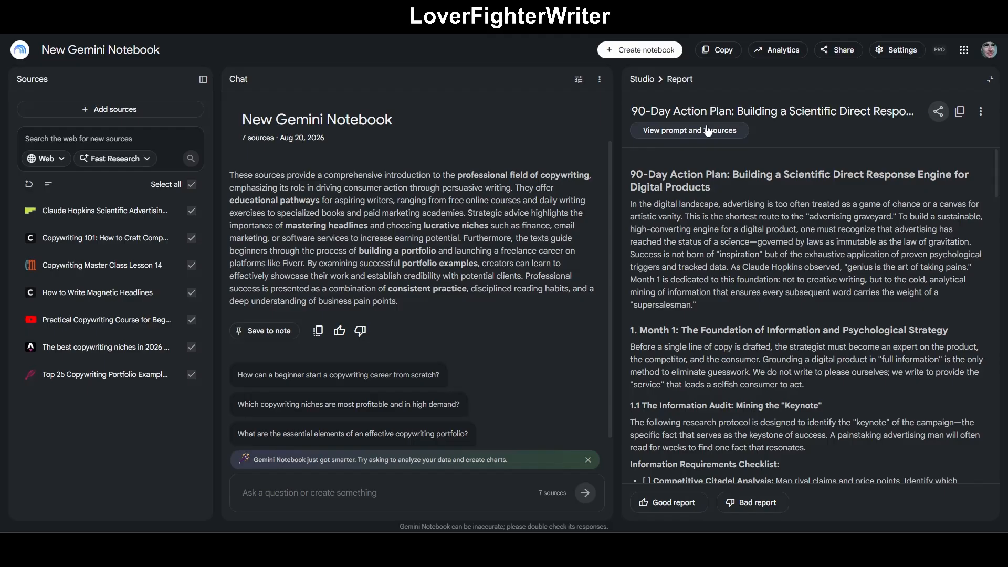
left_click(961, 114)
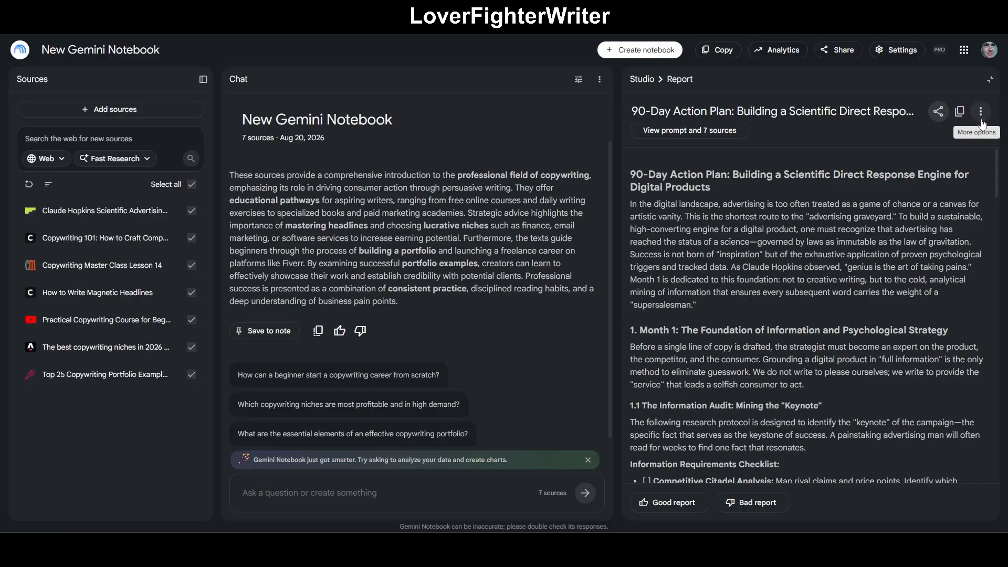
left_click(981, 112)
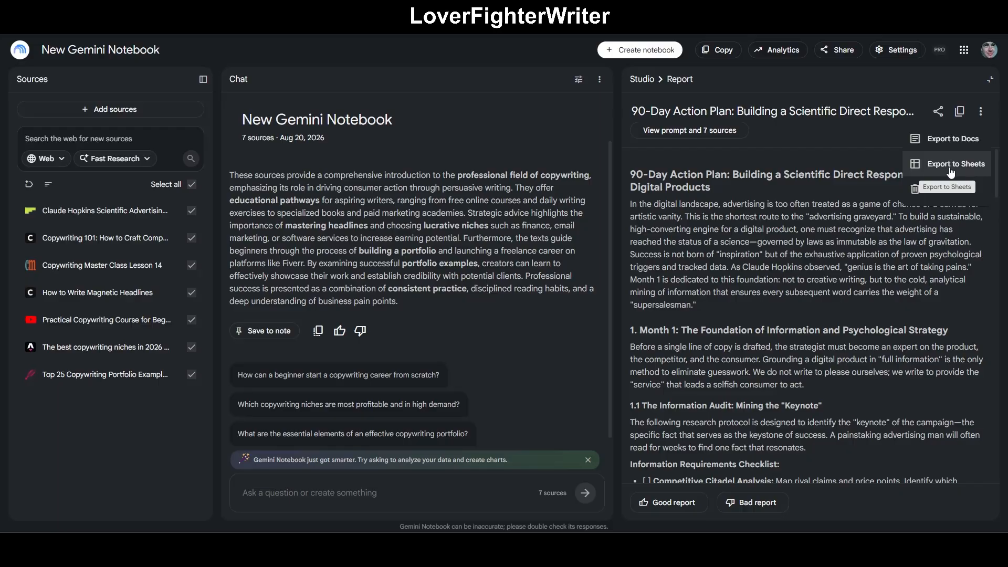
left_click(775, 180)
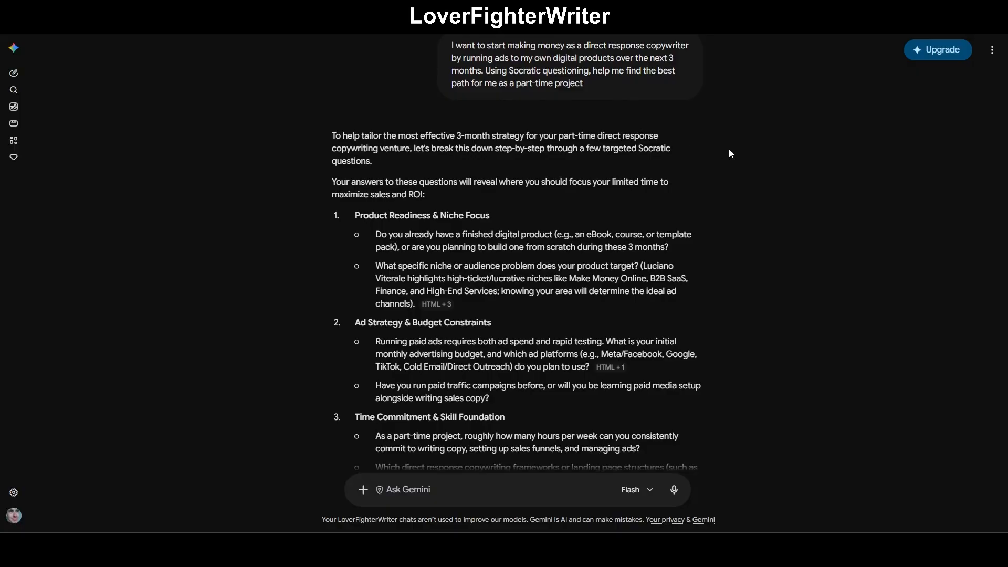
Switch to Gemini and review the Socratic questions in its reply about the part-time copywriting project.
scroll(531, 155, "down", 2)
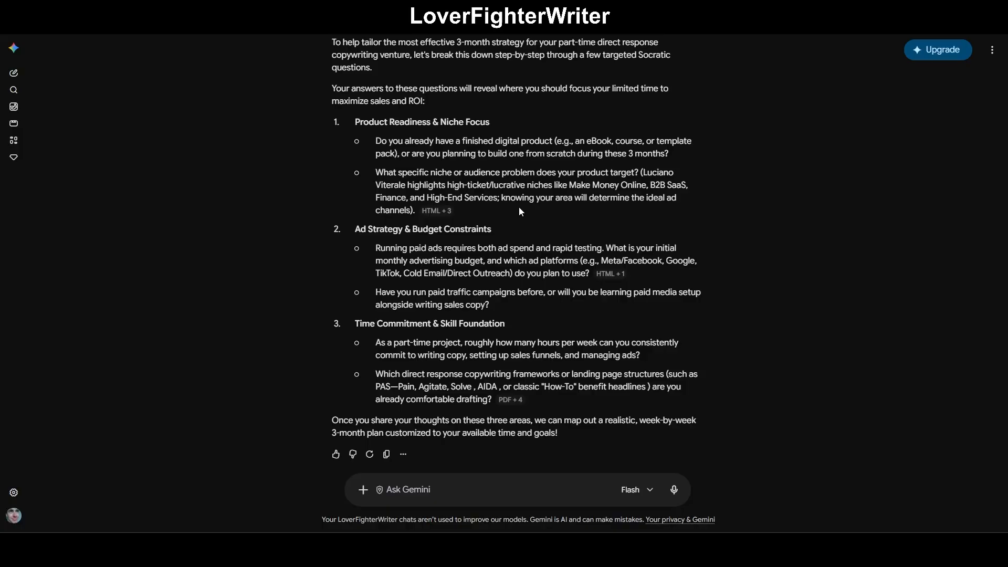
scroll(520, 212, "up", 5)
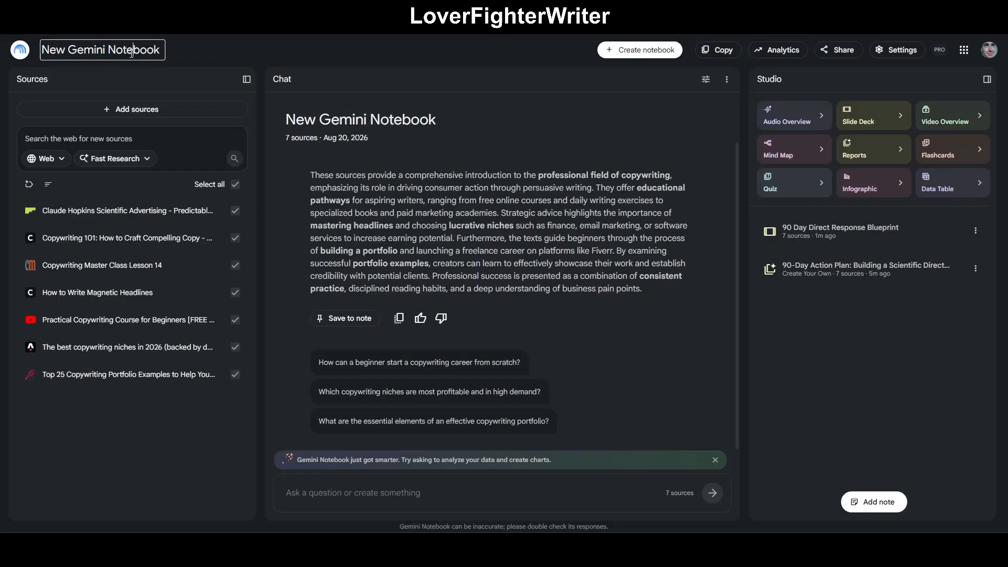
Switch back to the notebook with the seven copywriting sources and rename it "Copywriting Coach".
left_click(131, 54)
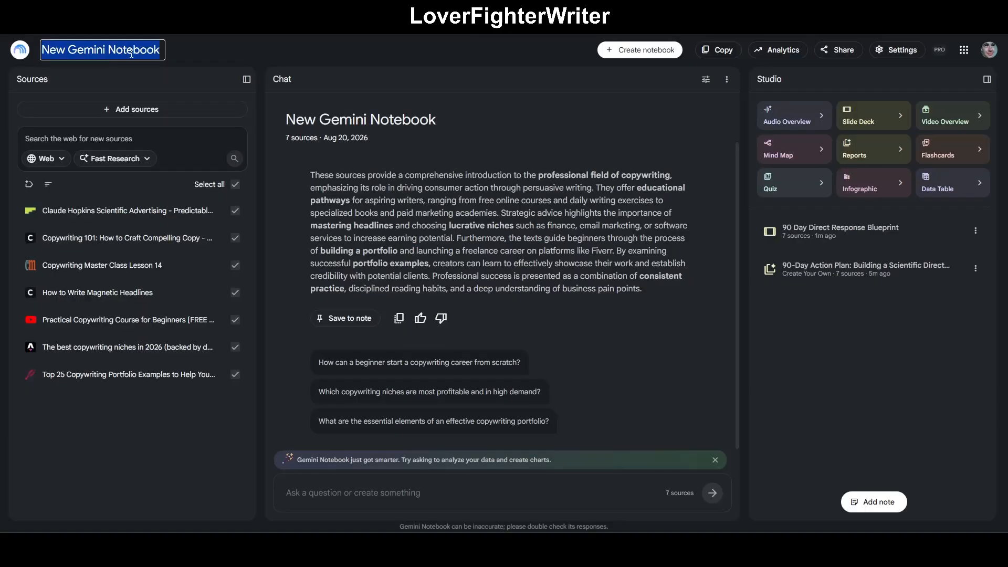
type("Copywrit")
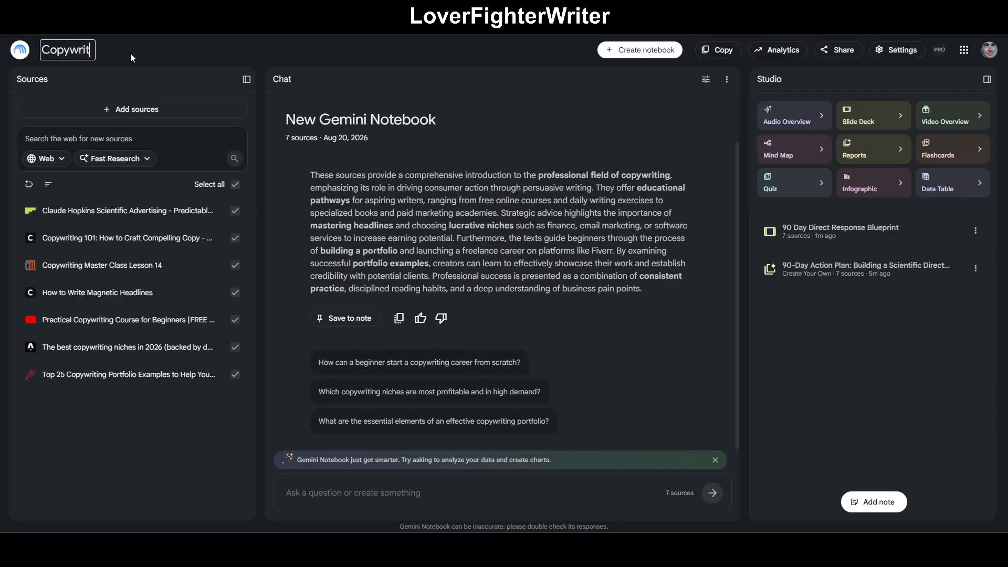
type("ing Coach")
left_click(261, 46)
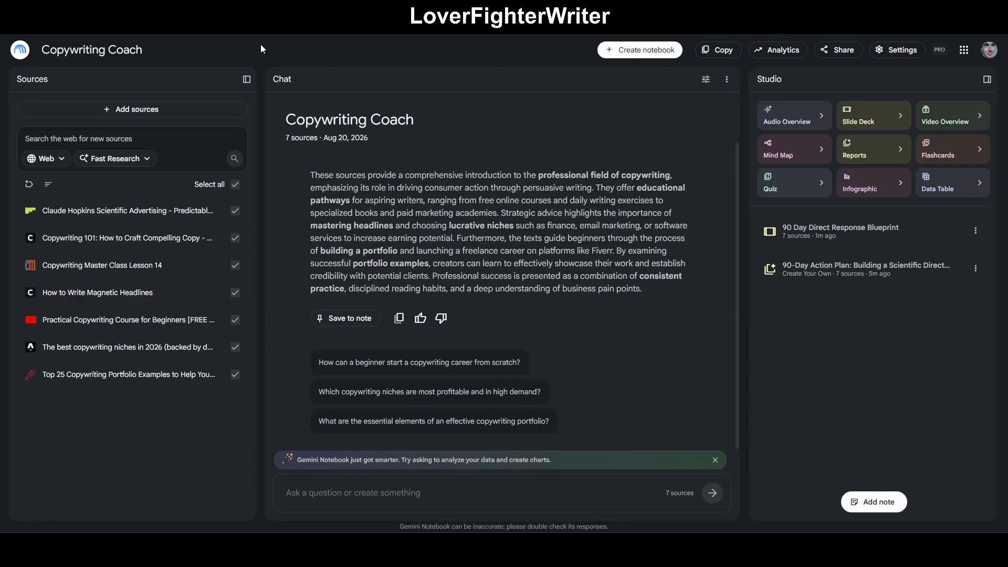